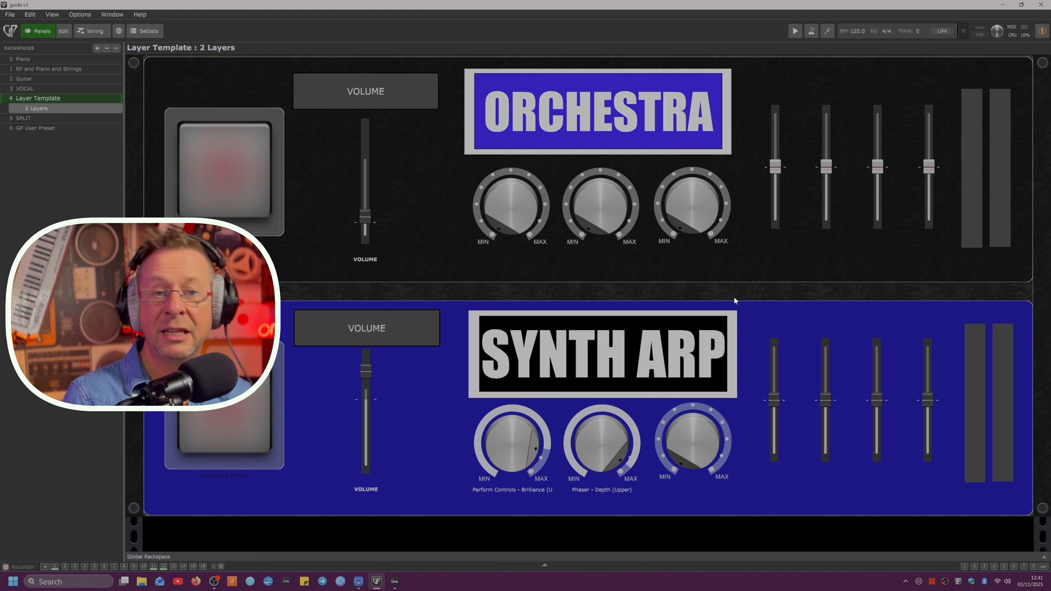
View the Layer Template rackspace's wiring and examine the available rackspace import and export commands
left_click(92, 30)
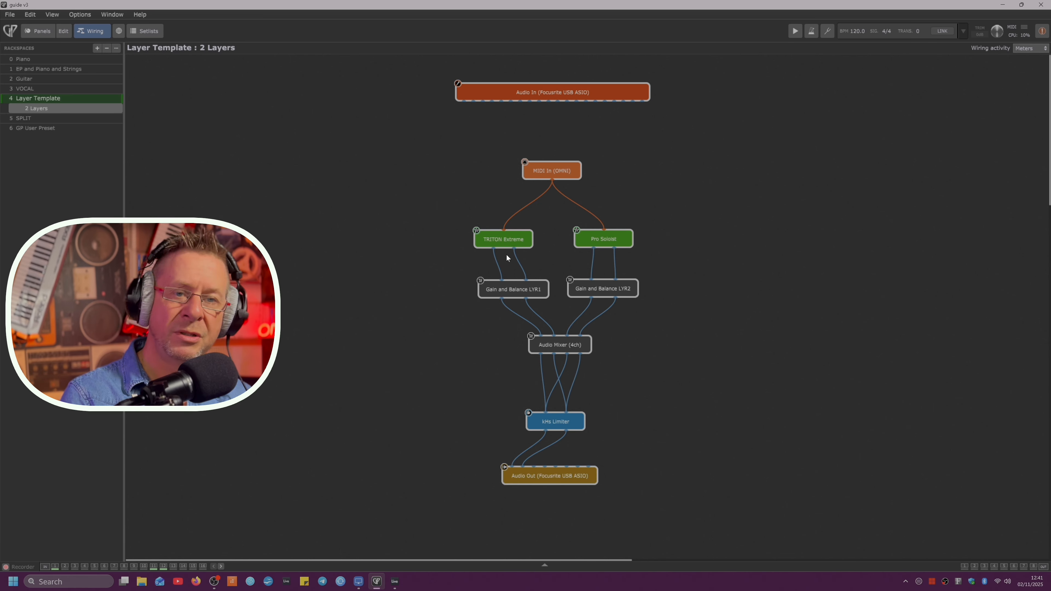
left_click(10, 14)
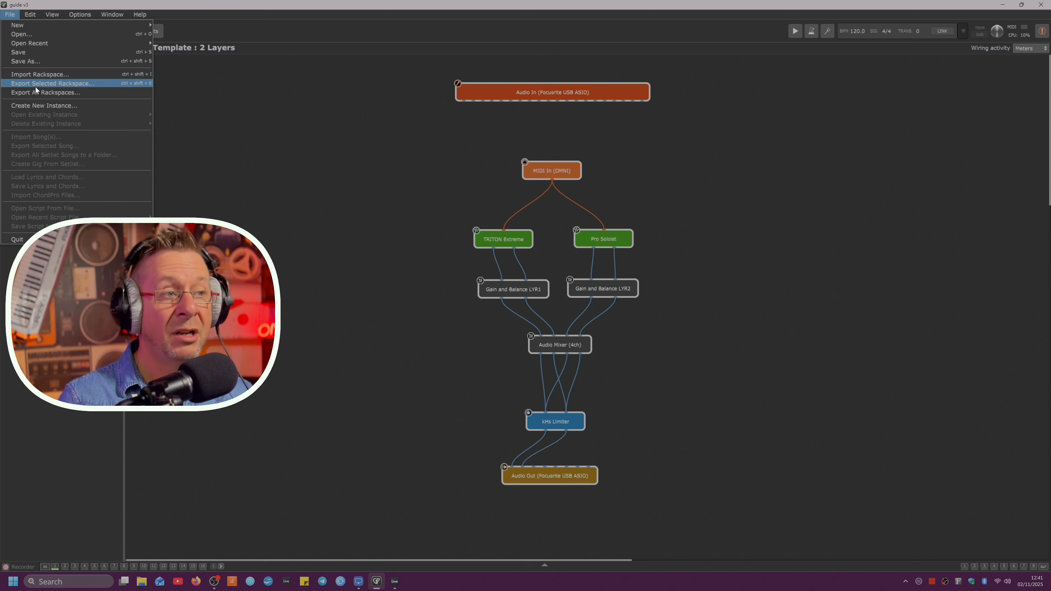
left_click(372, 213)
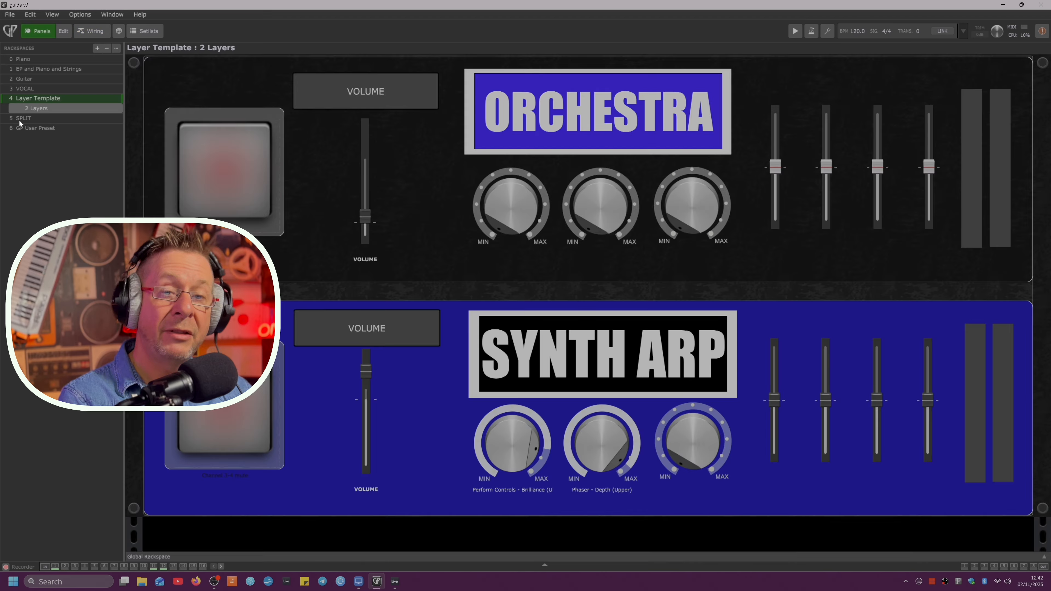
Open the SPLIT rackspace and connect MIDI In (OMNI) to the MIDI input of MODO BASS 2
left_click(20, 119)
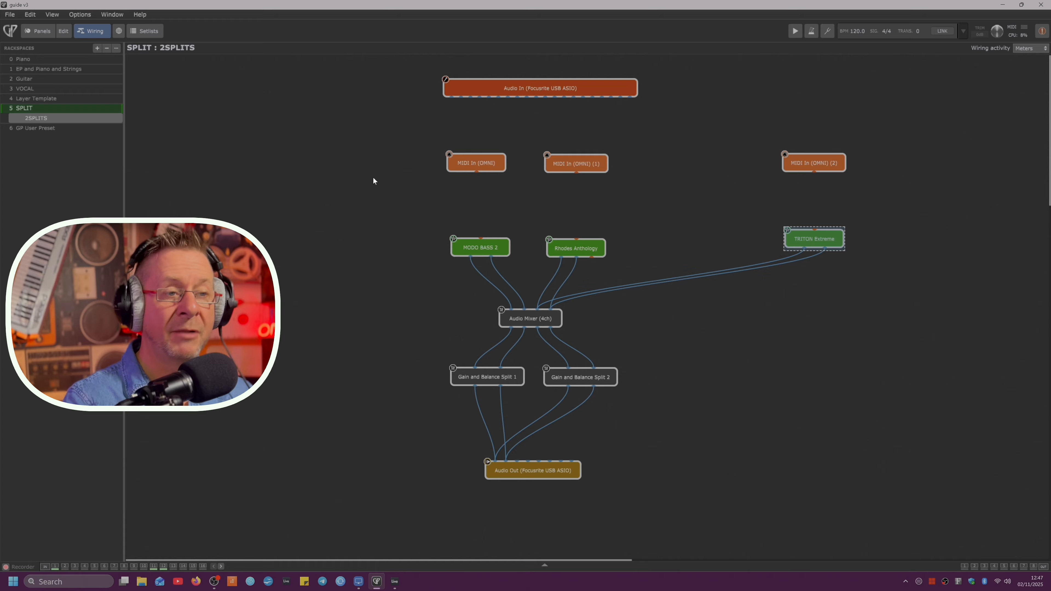
left_click(474, 176)
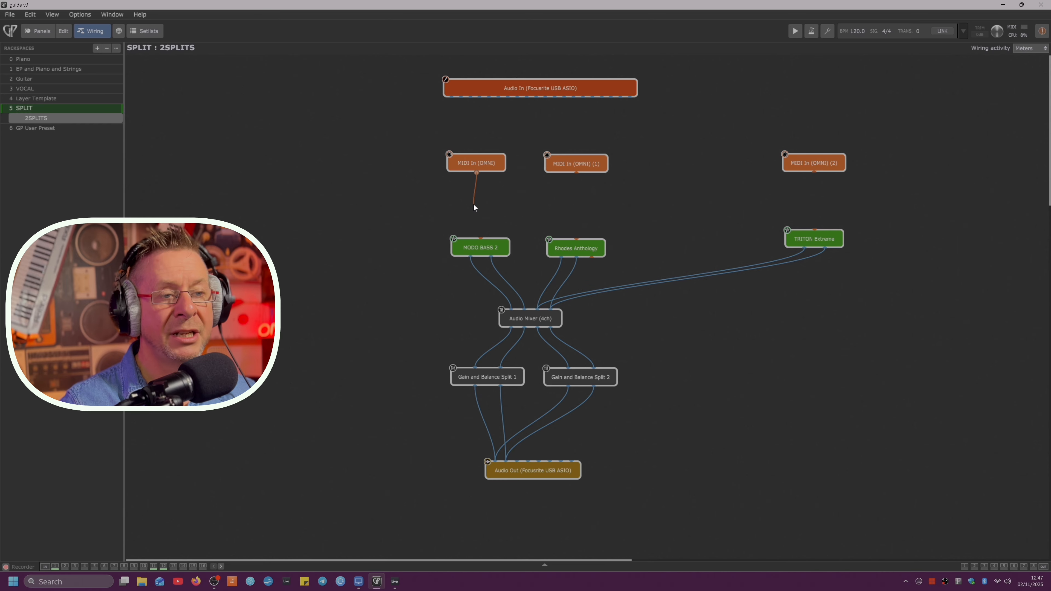
left_click_drag(474, 204, 478, 218)
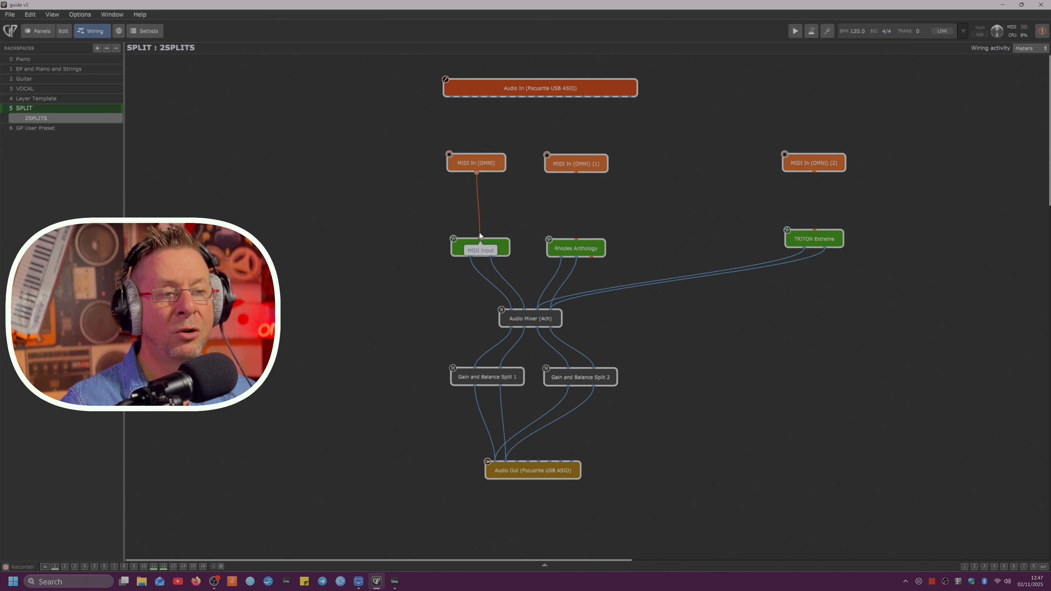
left_click_drag(482, 237, 481, 237)
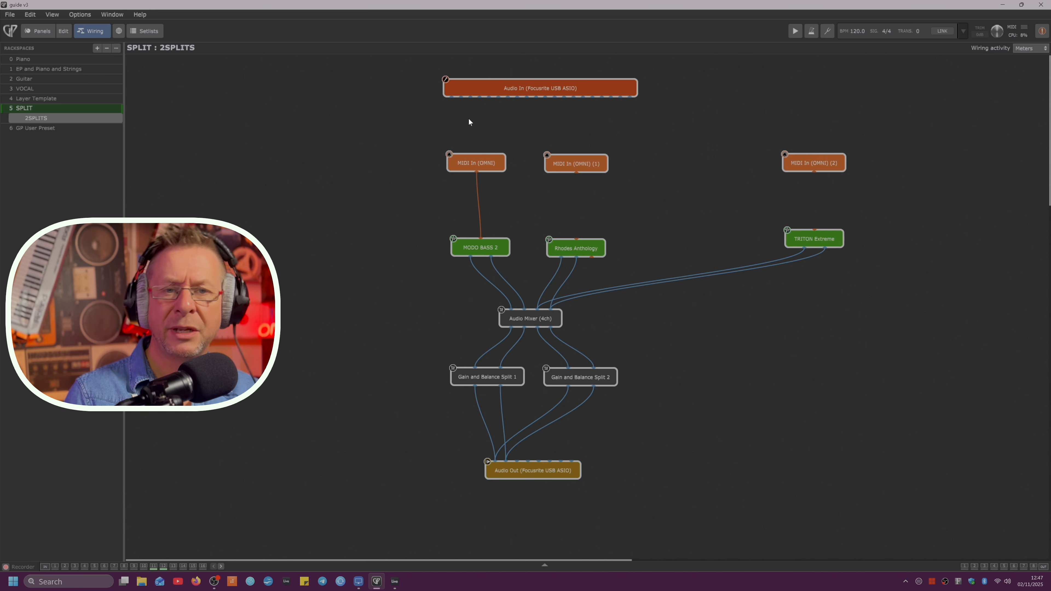
Set the upper keyboard split note of MIDI In (OMNI) by learning it from the played keyboard
double_click(471, 163)
left_click_drag(259, 80, 732, 109)
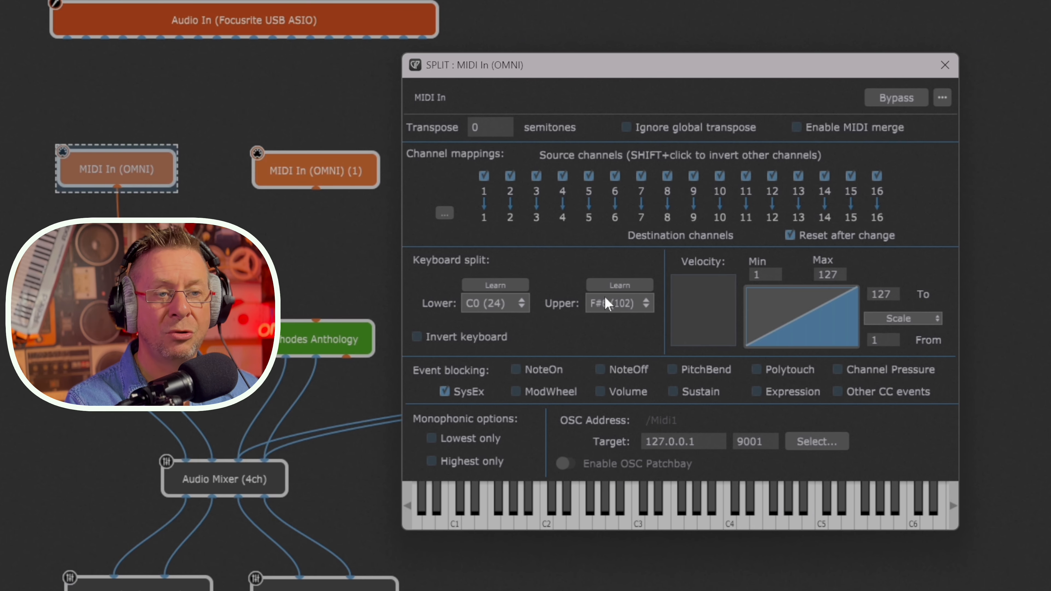
left_click(618, 287)
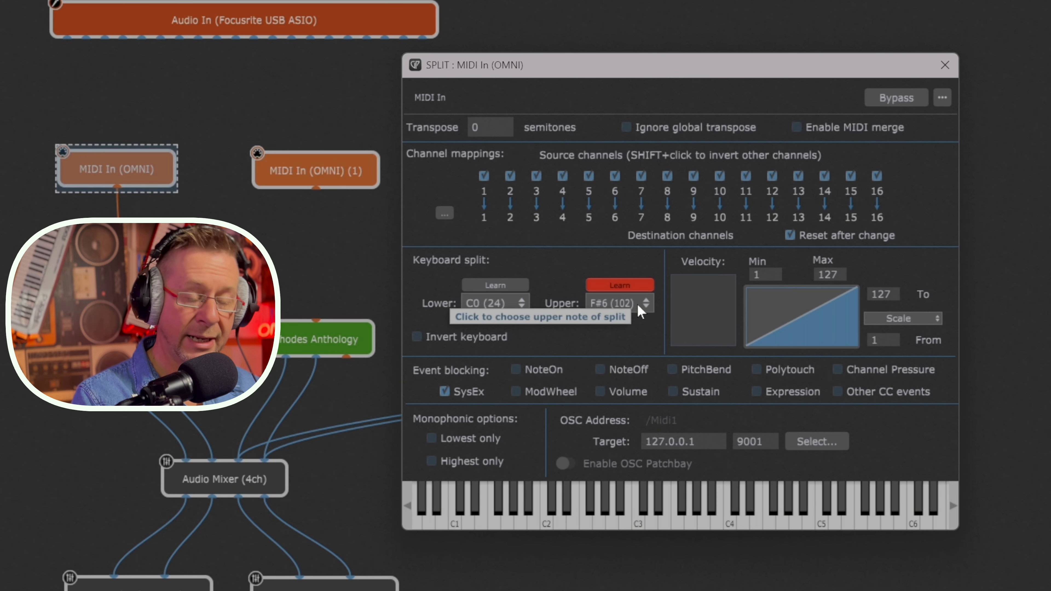
left_click(611, 286)
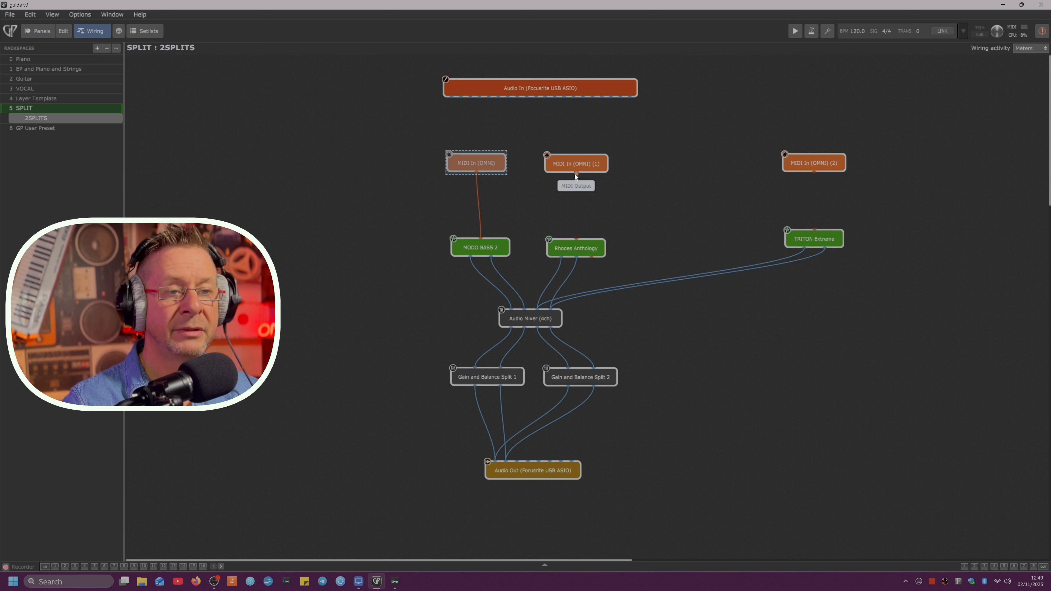
Connect MIDI In (OMNI) (1) to Rhodes Anthology and configure it with learned lower split note F#2 and a -12 semitone transpose
left_click_drag(576, 173, 576, 233)
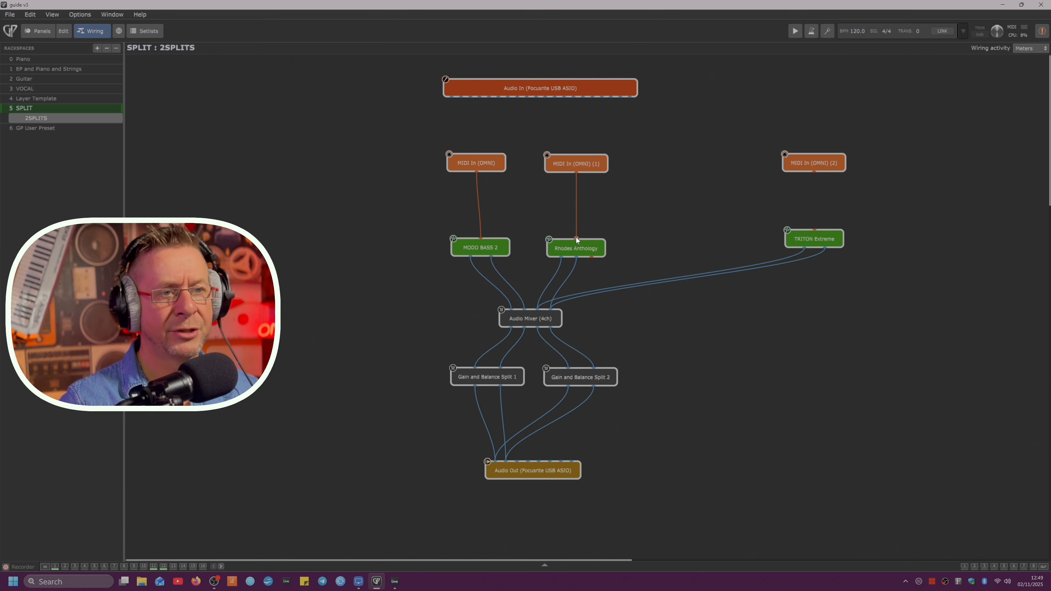
double_click(569, 164)
left_click_drag(204, 58, 780, 72)
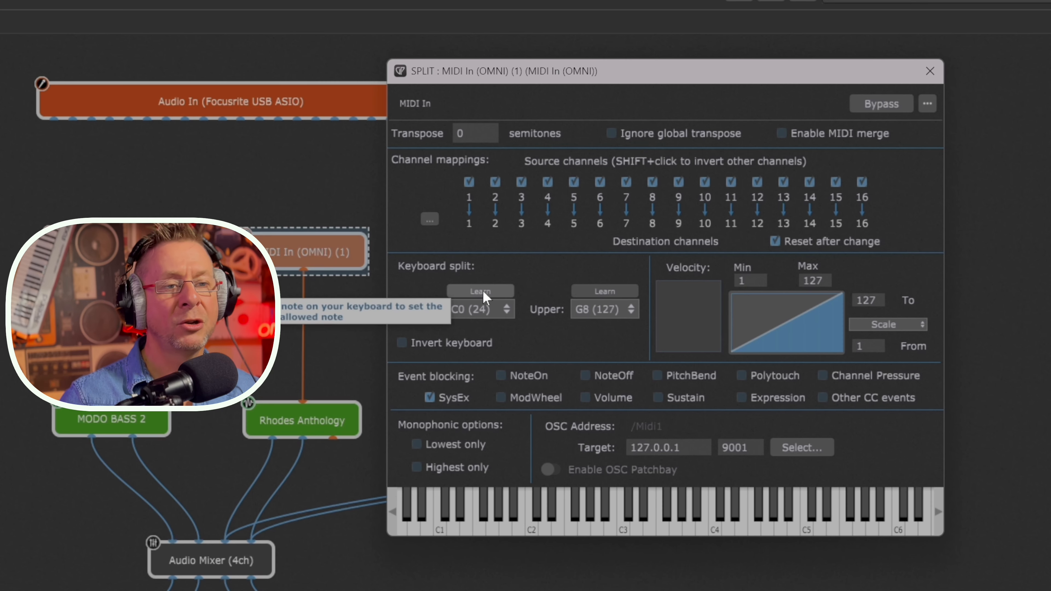
left_click(478, 293)
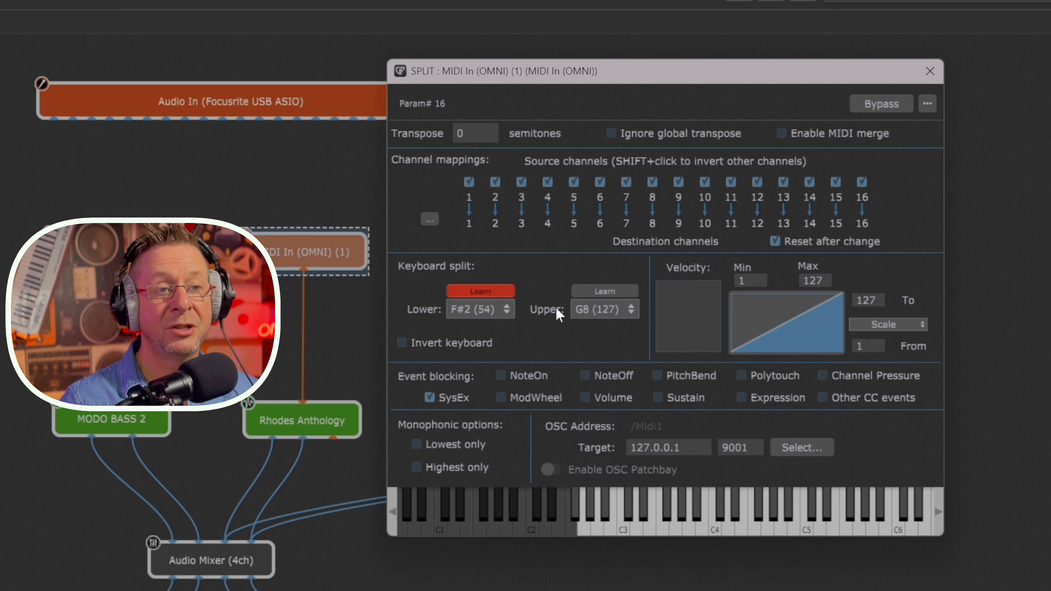
left_click(472, 291)
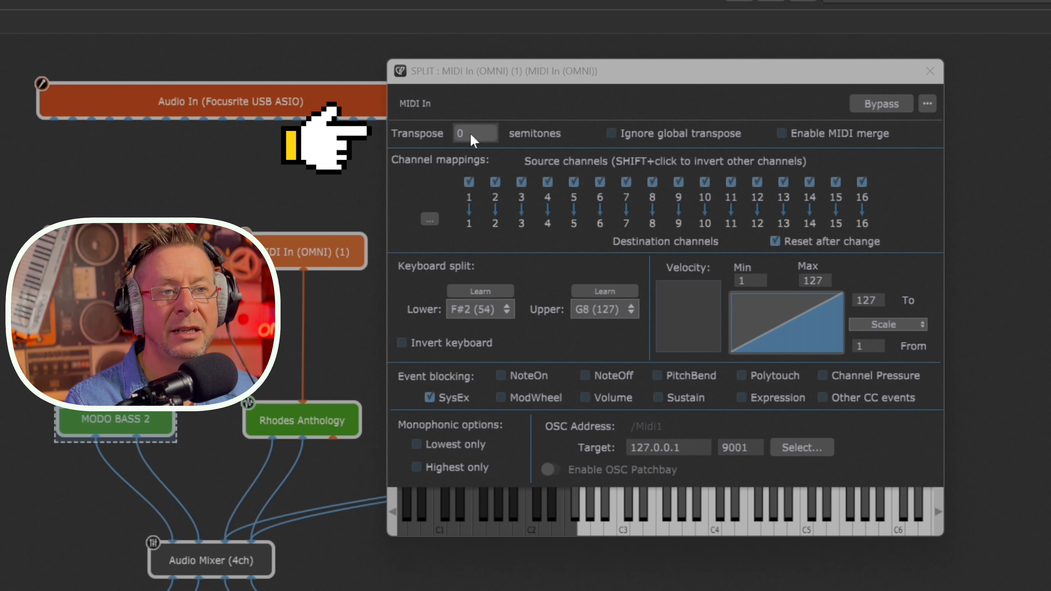
left_click_drag(470, 133, 465, 171)
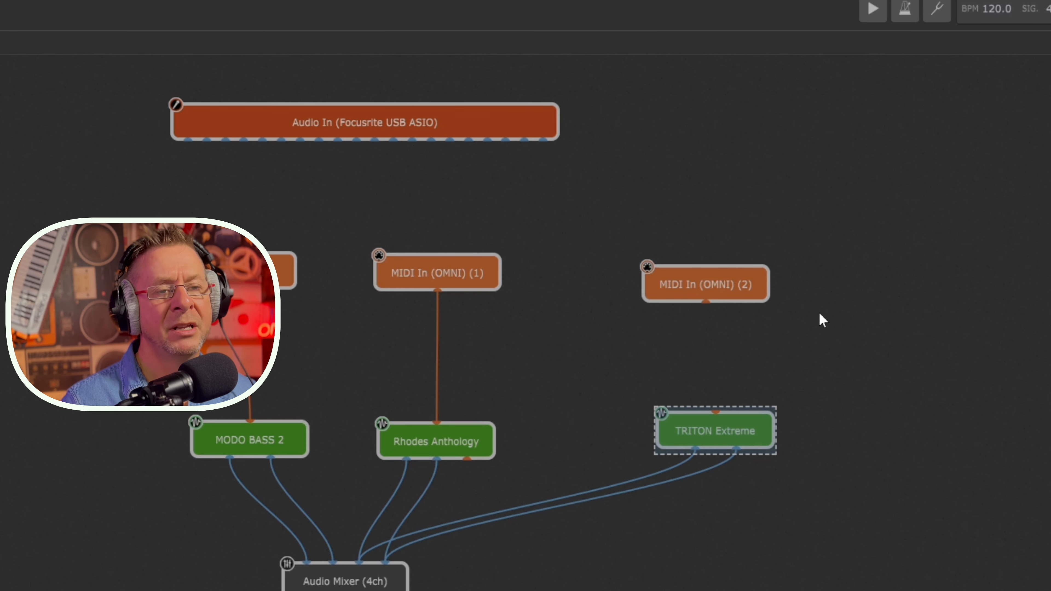
Reposition and connect MIDI In (OMNI) (2) to the MIDI input of TRITON Extreme, and open the TRITON Extreme editor
left_click_drag(741, 290, 756, 272)
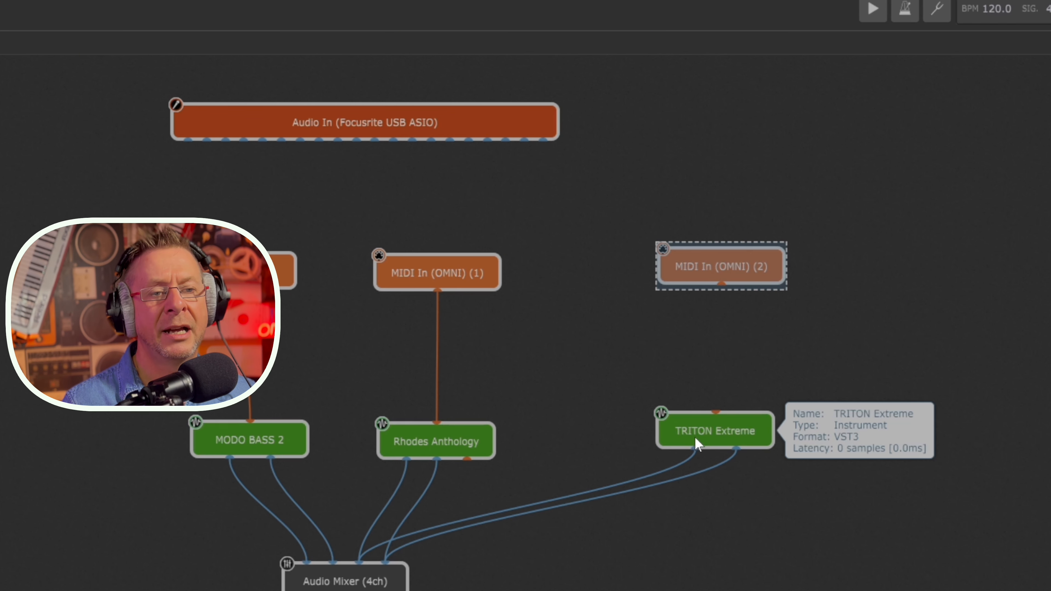
left_click_drag(695, 437, 741, 453)
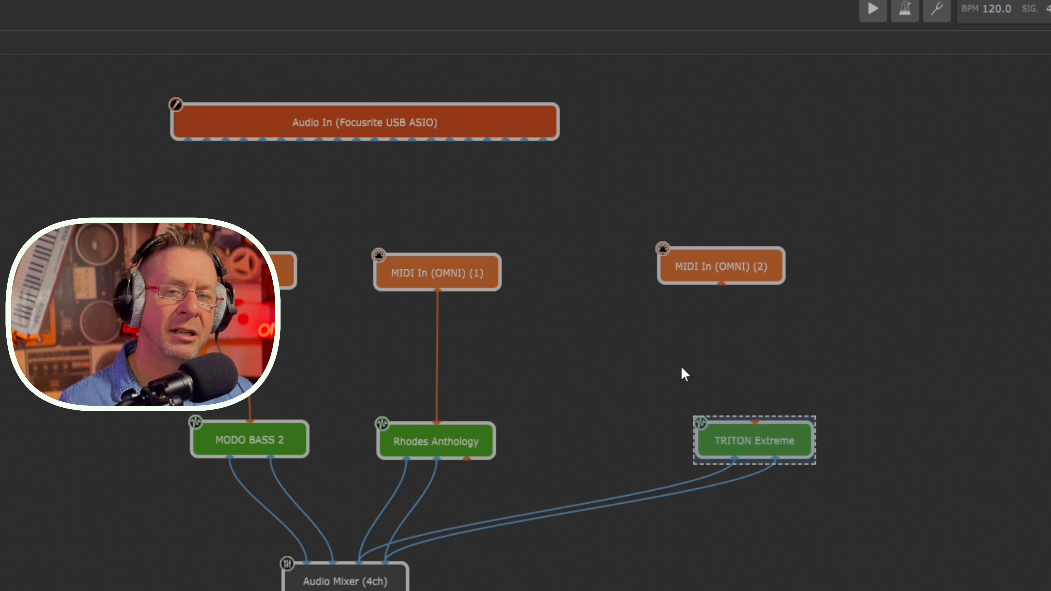
left_click_drag(722, 284, 722, 284)
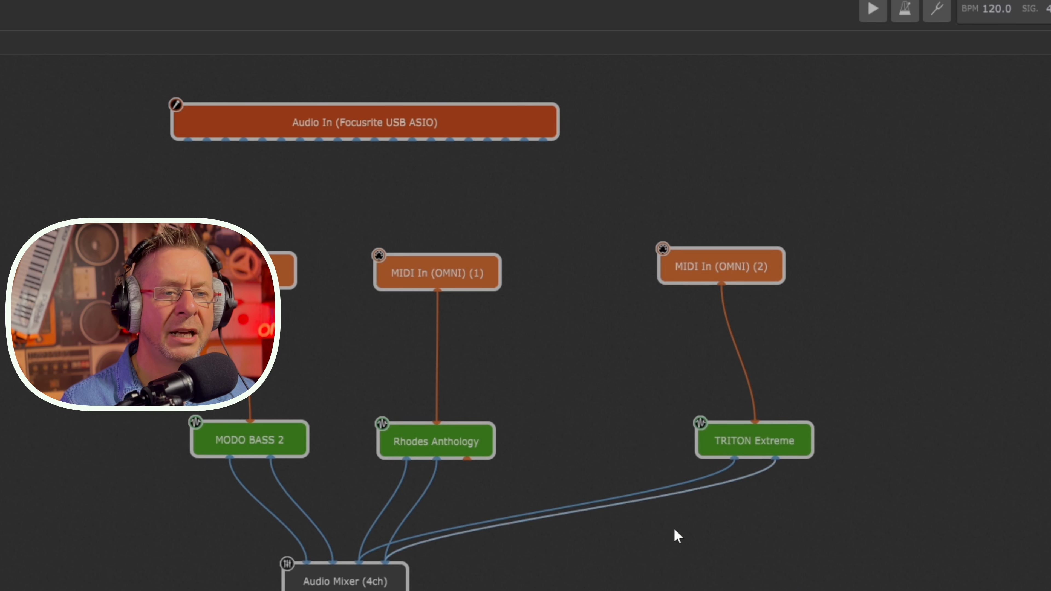
left_click(743, 440)
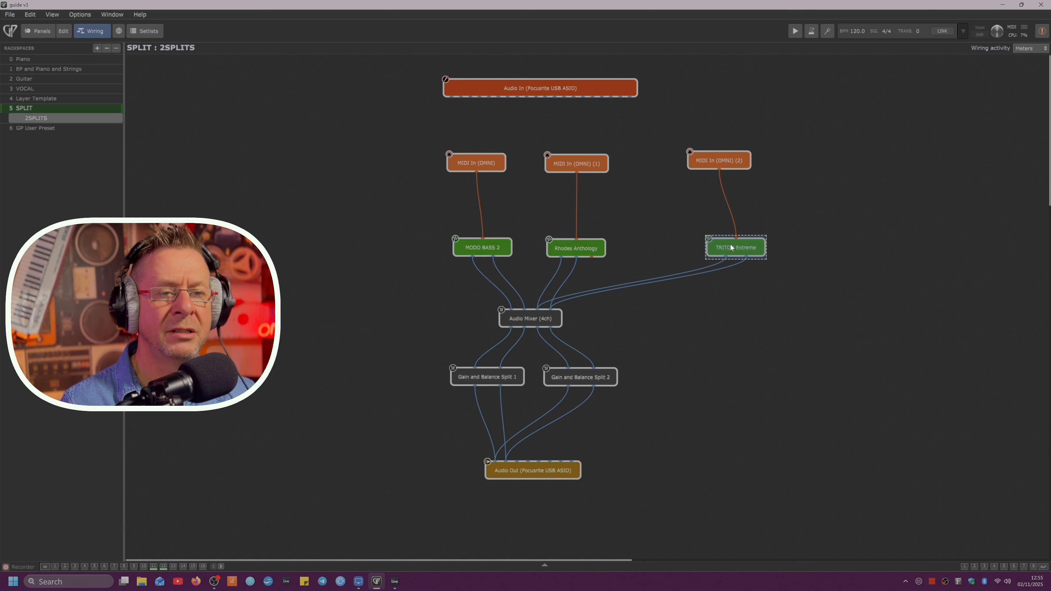
double_click(731, 247)
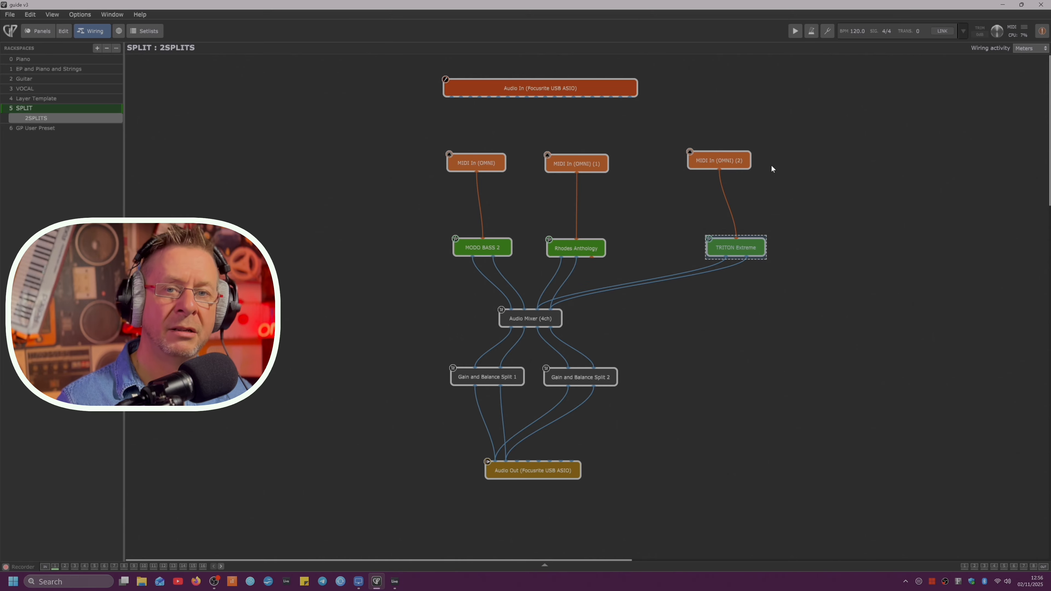
Set the minimum velocity of MIDI In (OMNI) (2) to 122
left_click_drag(732, 166, 740, 168)
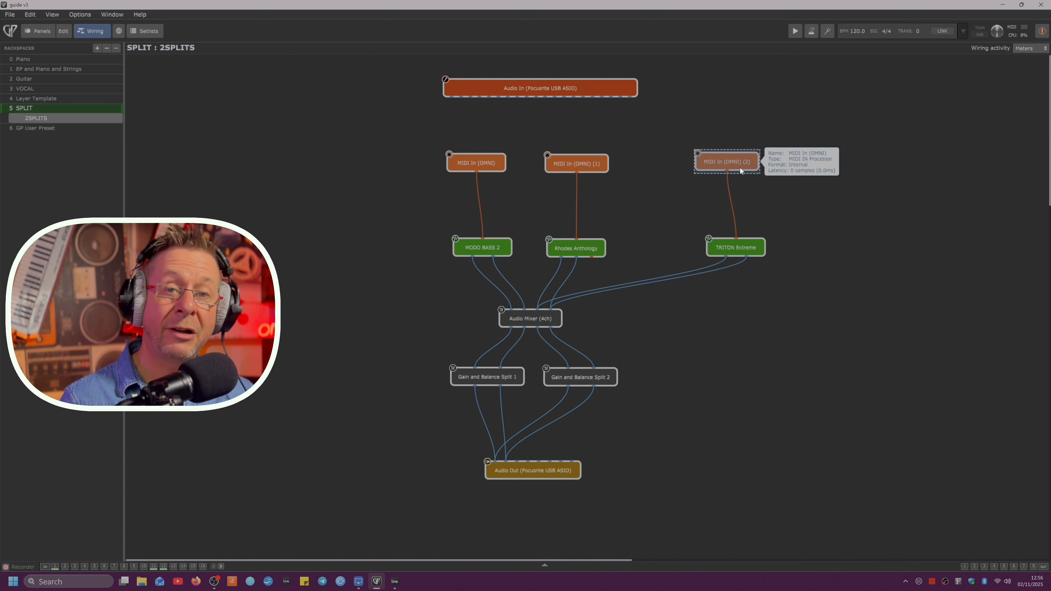
double_click(727, 161)
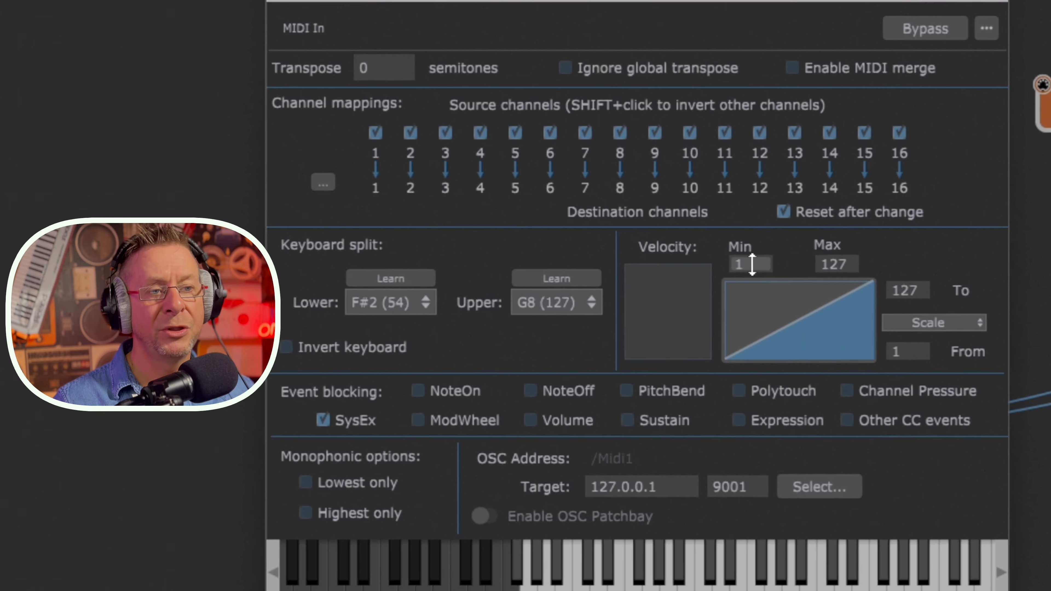
left_click_drag(752, 264, 757, 166)
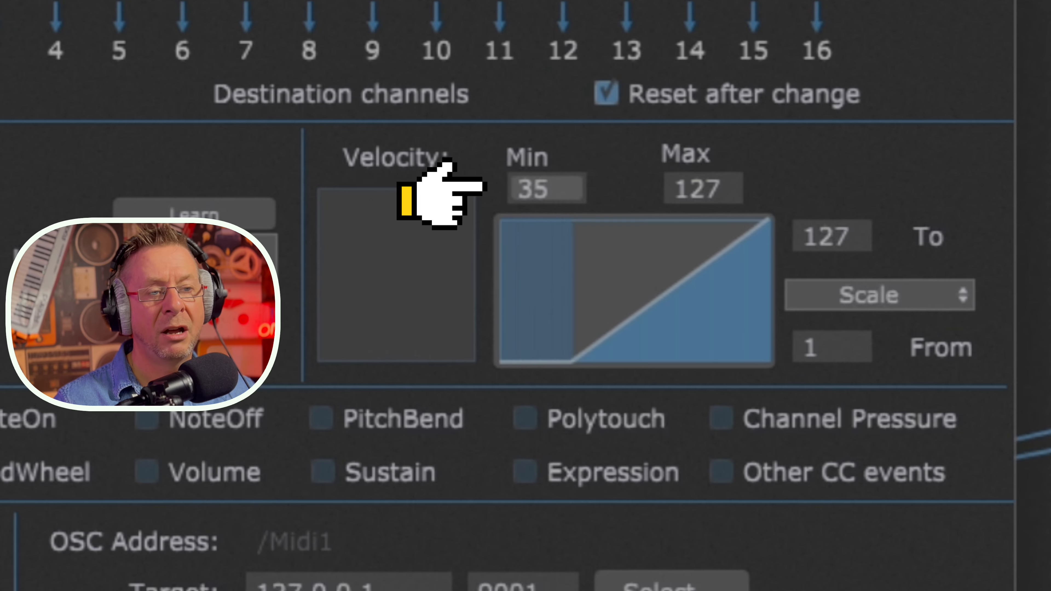
left_click_drag(546, 189, 546, 80)
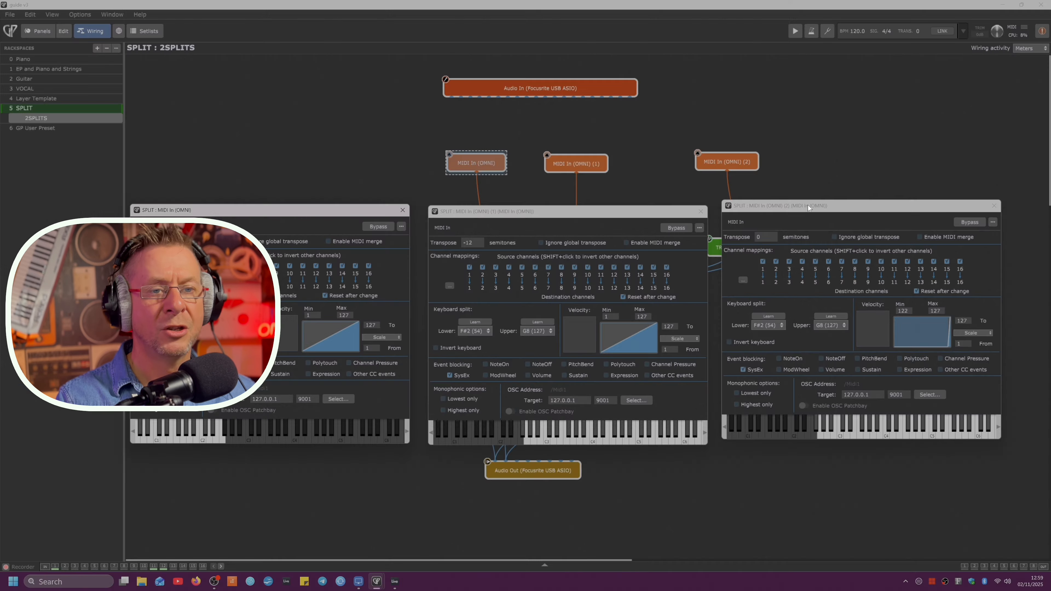
Line up the three MIDI In windows side by side and set the MIDI In (OMNI) (2) transpose to -12 semitones
left_click_drag(809, 206, 812, 209)
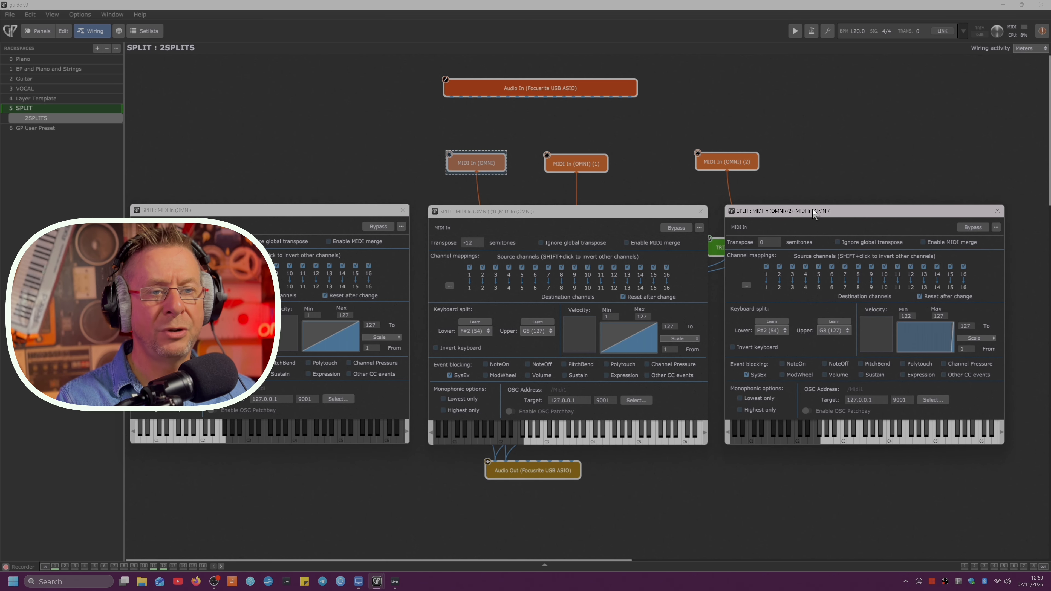
left_click_drag(619, 208, 624, 209)
left_click_drag(355, 208, 367, 210)
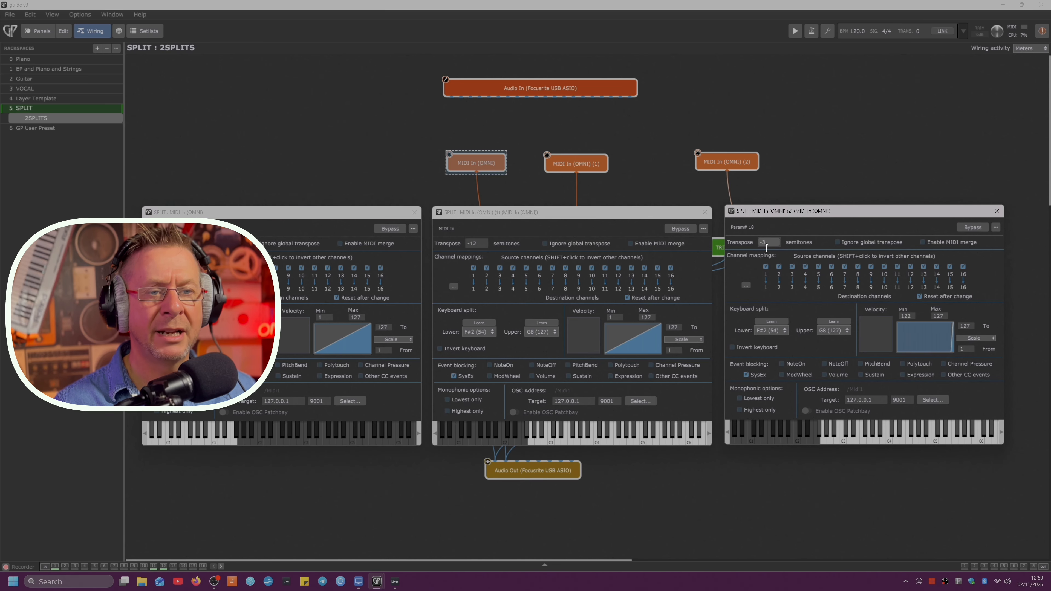
left_click_drag(767, 266, 767, 264)
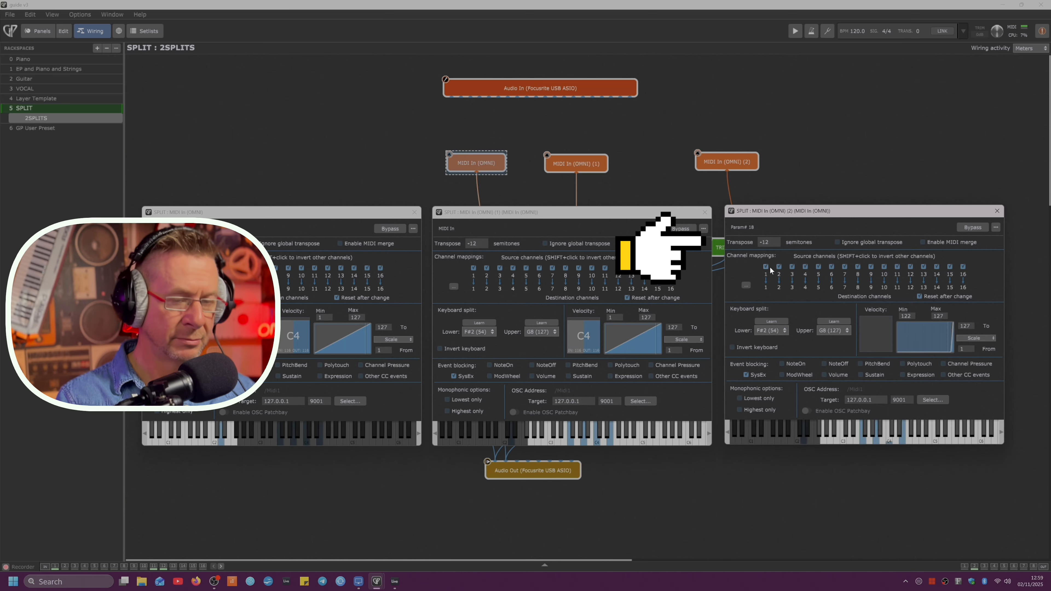